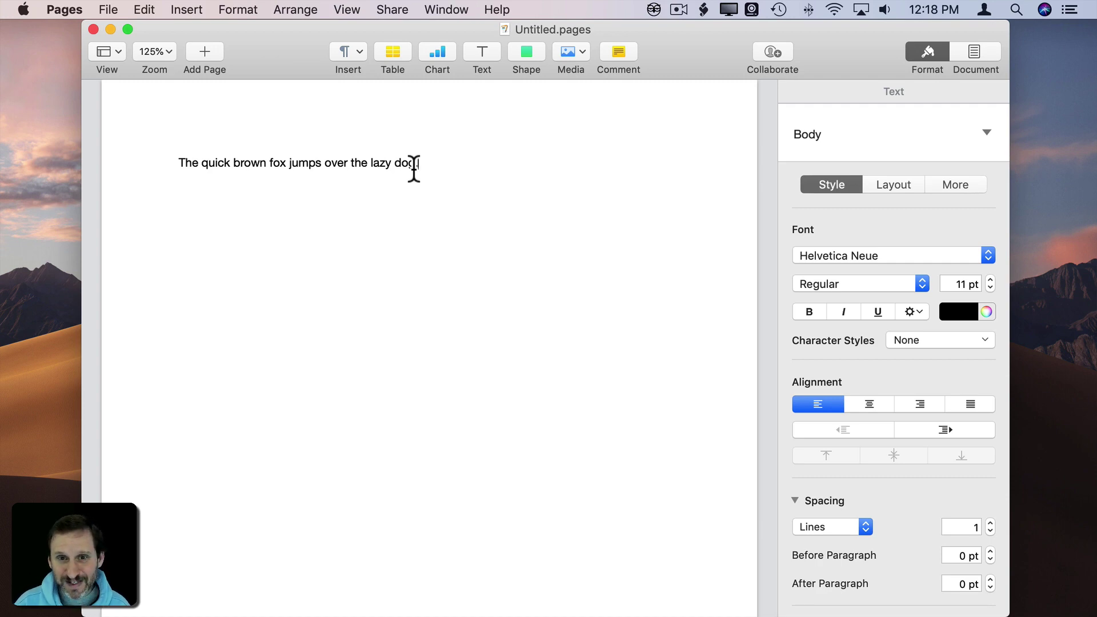
Check the document's name and iCloud location, then begin a Collaborate invitation via Mail.
{"action": "left_click", "coordinate": [558, 31]}
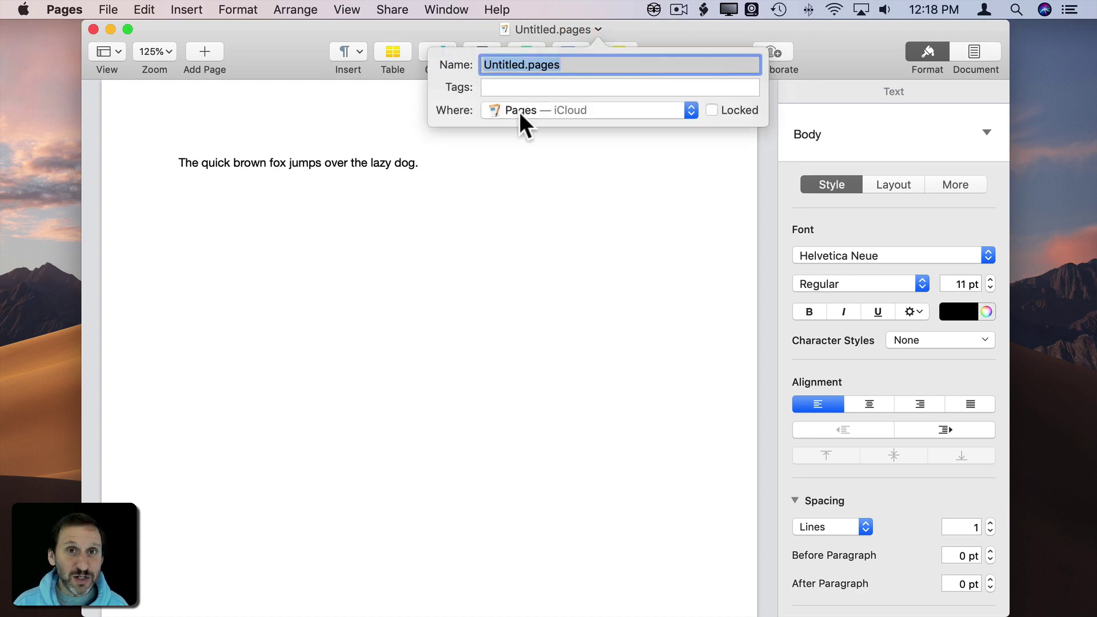
{"action": "left_click", "coordinate": [565, 161]}
{"action": "left_click", "coordinate": [768, 49]}
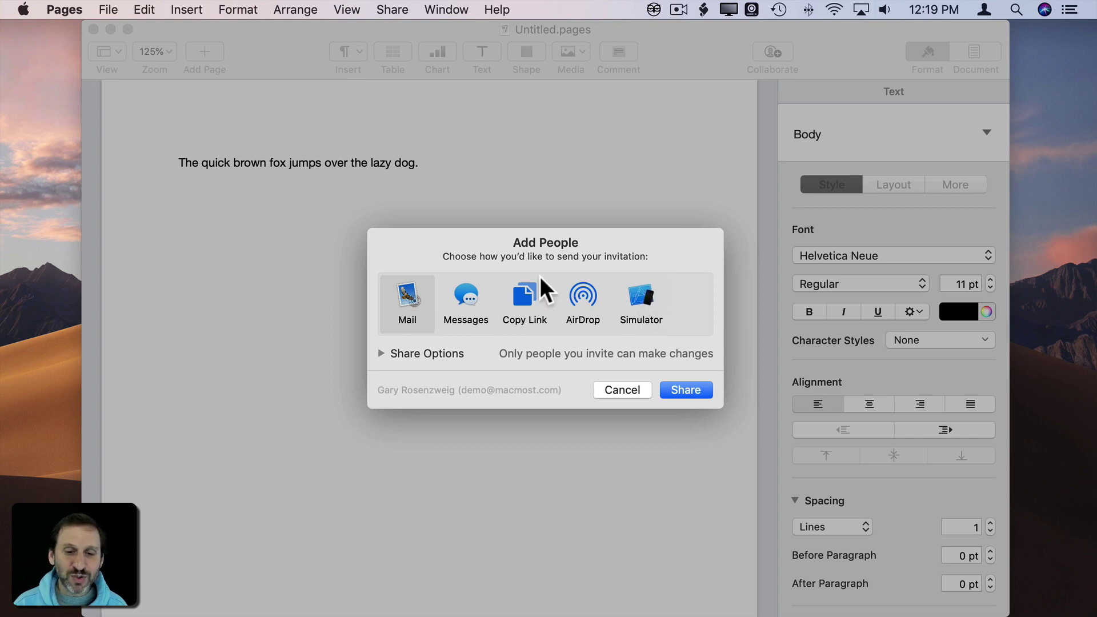
{"action": "left_click", "coordinate": [408, 294]}
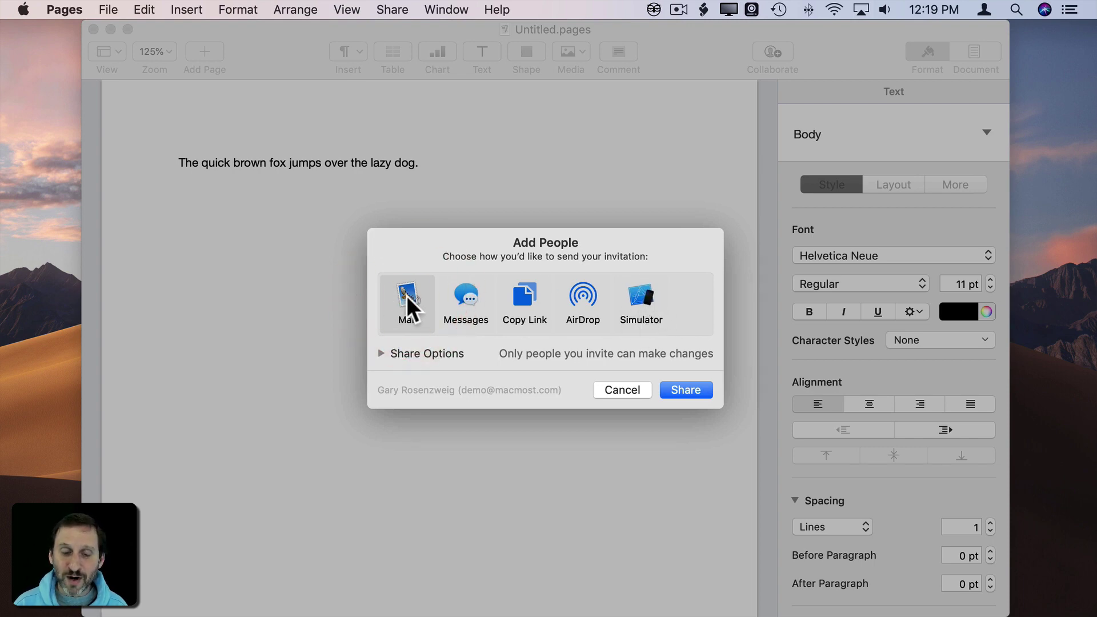
Keep access at 'Only people you invite' with 'Can make changes' and share the document.
{"action": "left_click", "coordinate": [381, 353]}
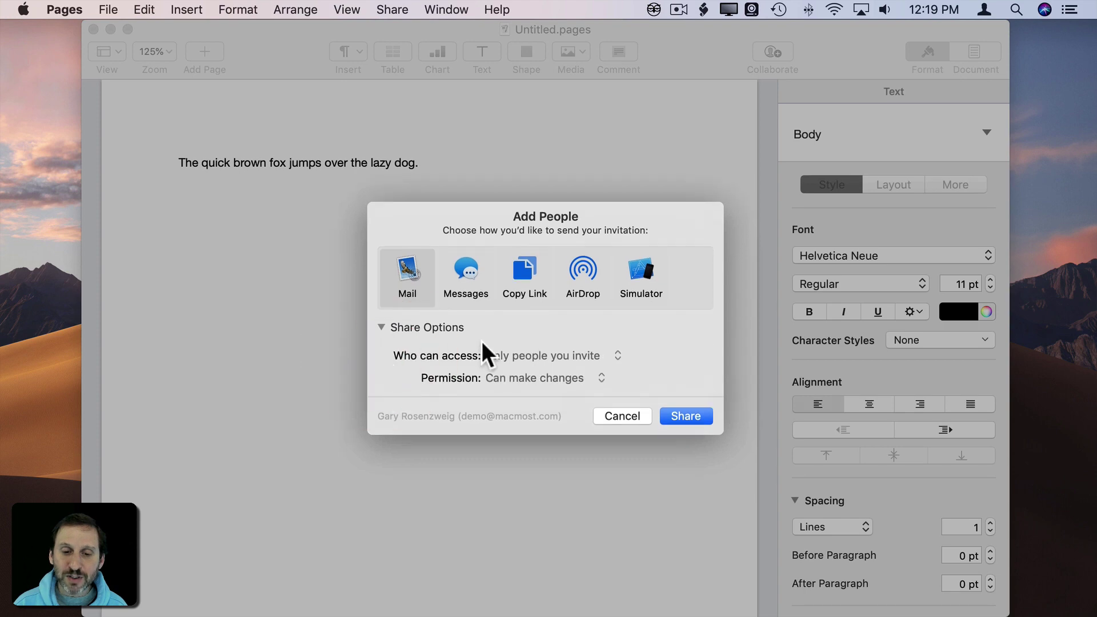
{"action": "left_click", "coordinate": [527, 354]}
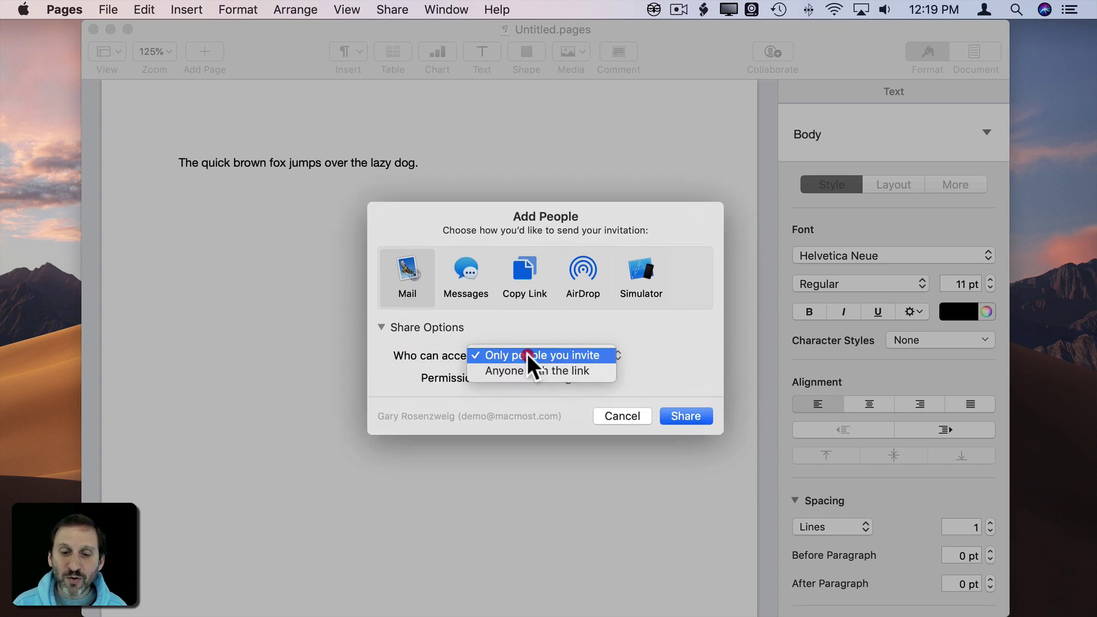
{"action": "left_click", "coordinate": [558, 337]}
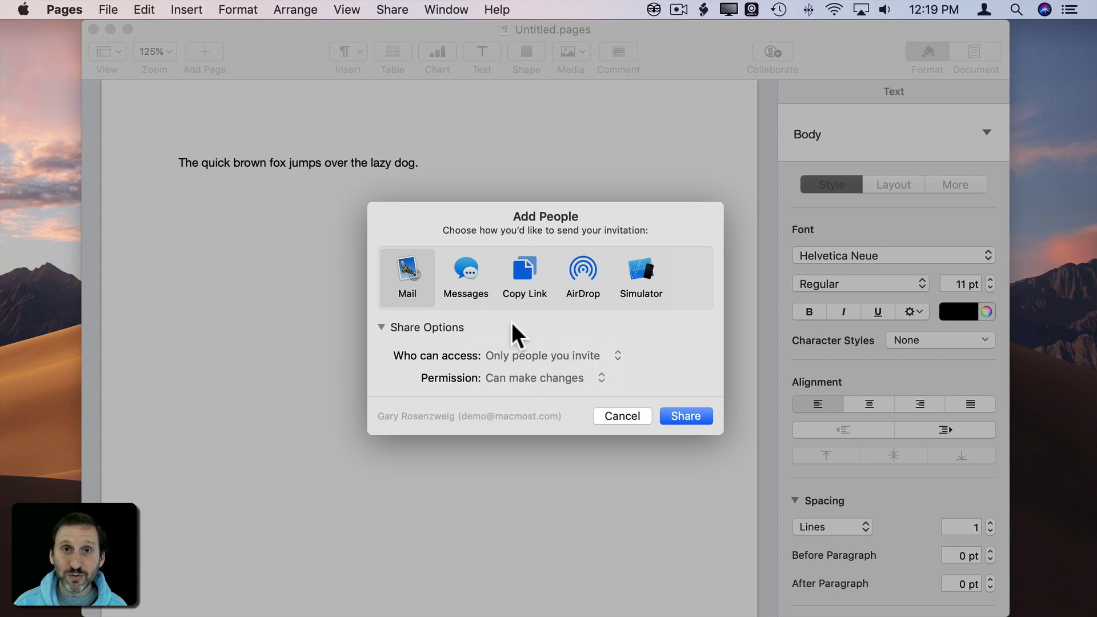
{"action": "left_click", "coordinate": [524, 374]}
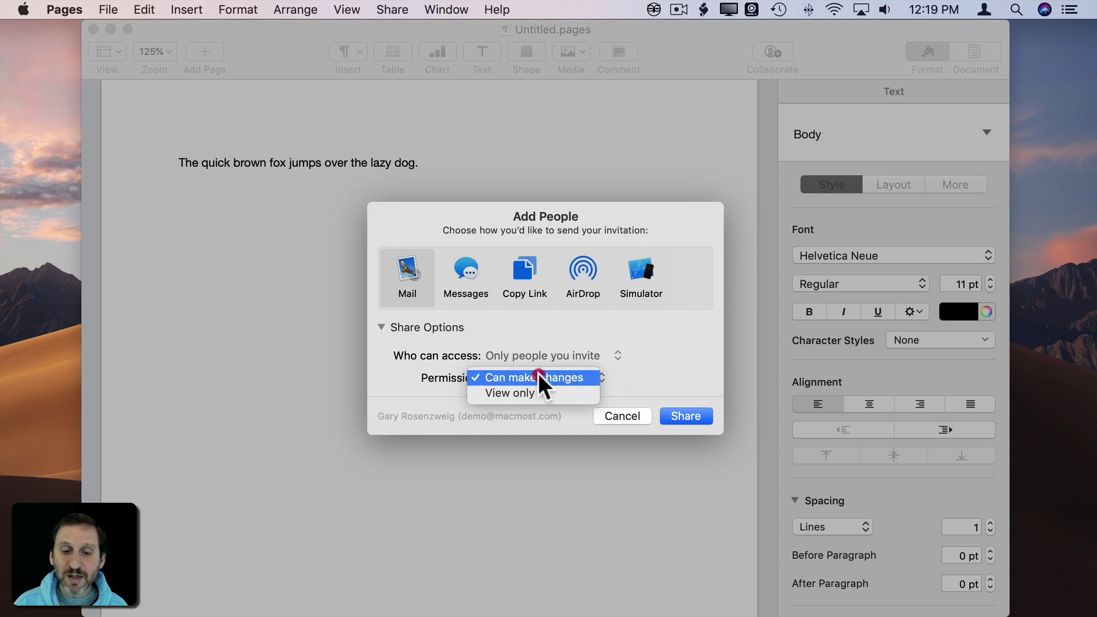
{"action": "left_click", "coordinate": [694, 367]}
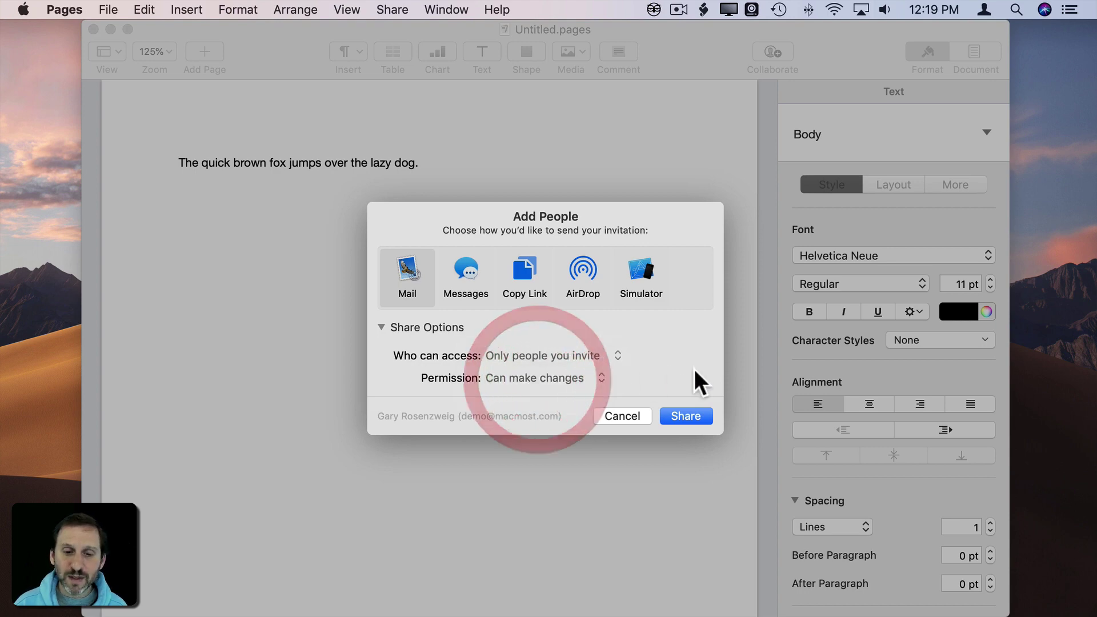
{"action": "left_click", "coordinate": [682, 417]}
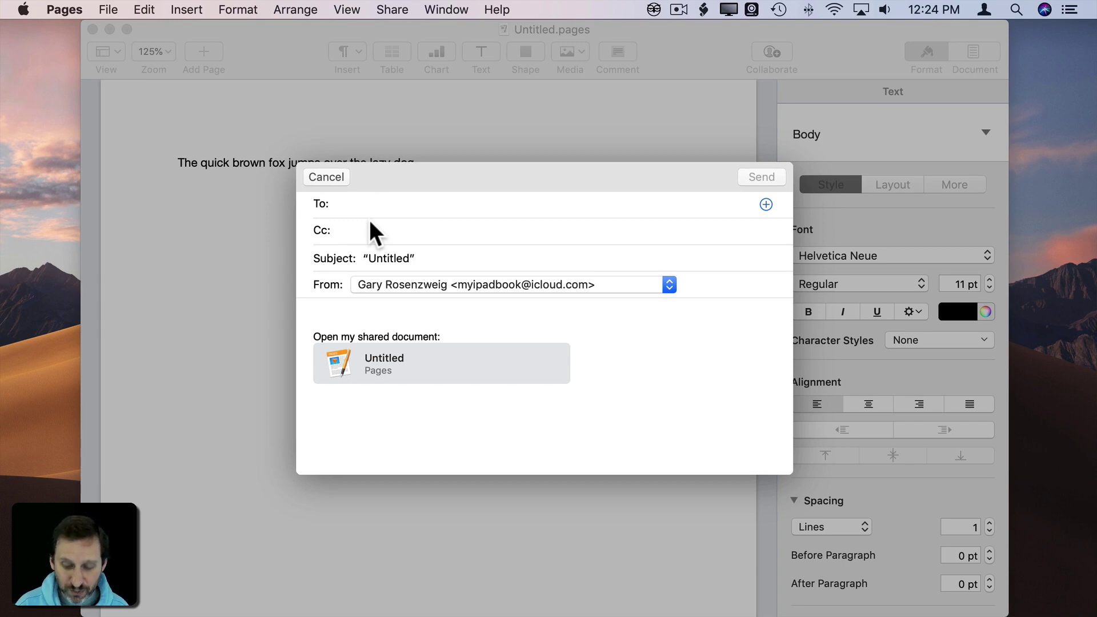
{"action": "type", "text": "mac"}
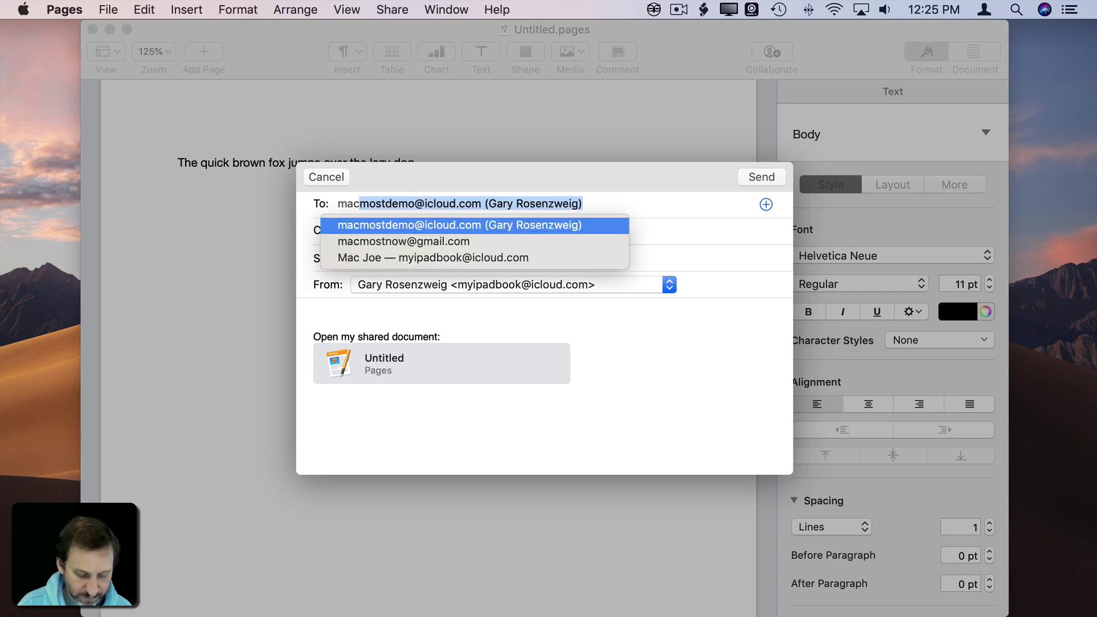
{"action": "type", "text": "most"}
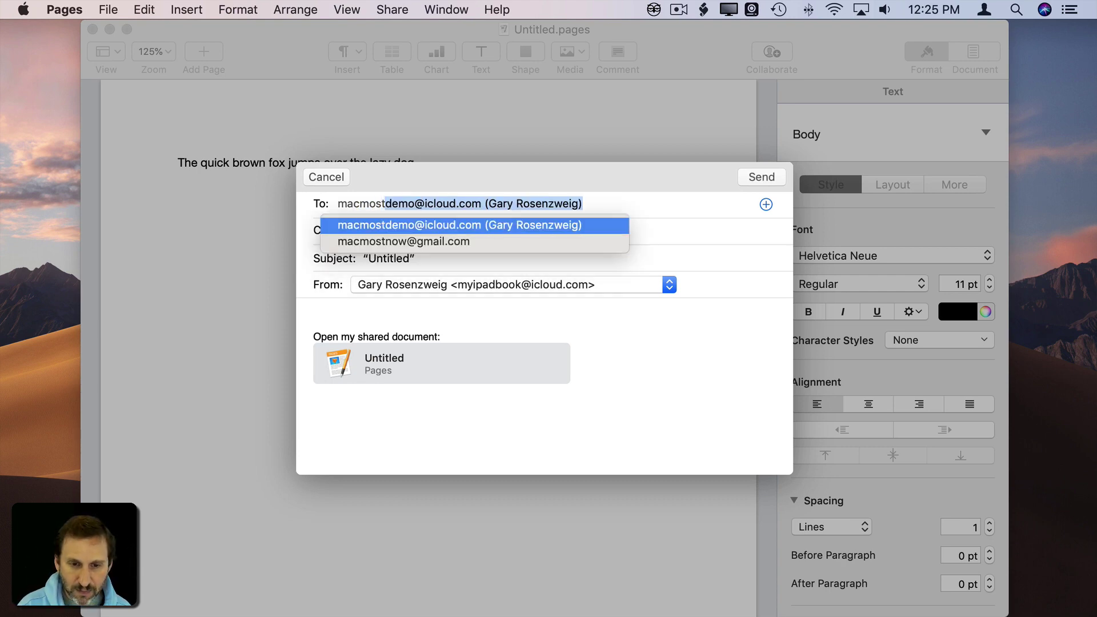
Address the invitation to Gary Rosenzweig and send it, marking Untitled as shared.
{"action": "key", "text": "Return"}
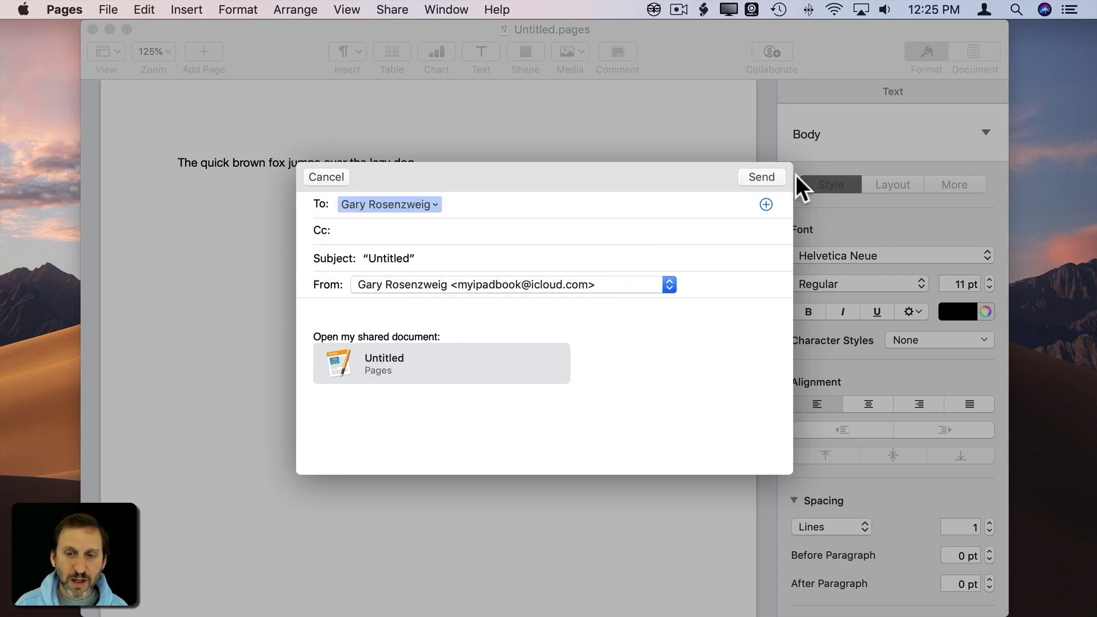
{"action": "left_click", "coordinate": [769, 176]}
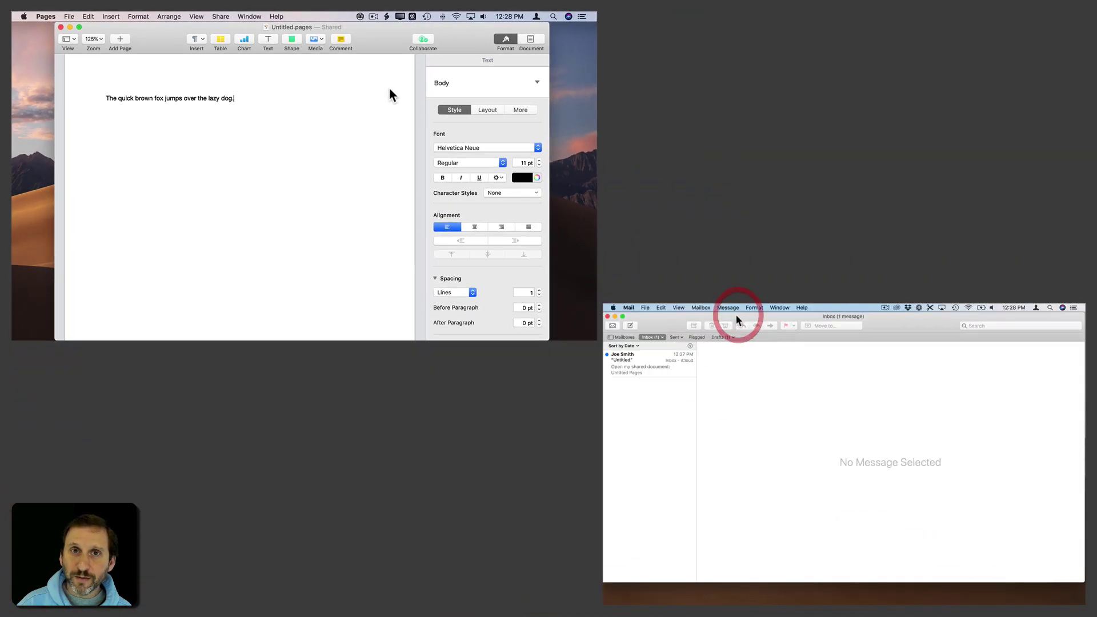
From the invitation email, open the shared Untitled document in Pages on the second Mac.
{"action": "left_click", "coordinate": [670, 366]}
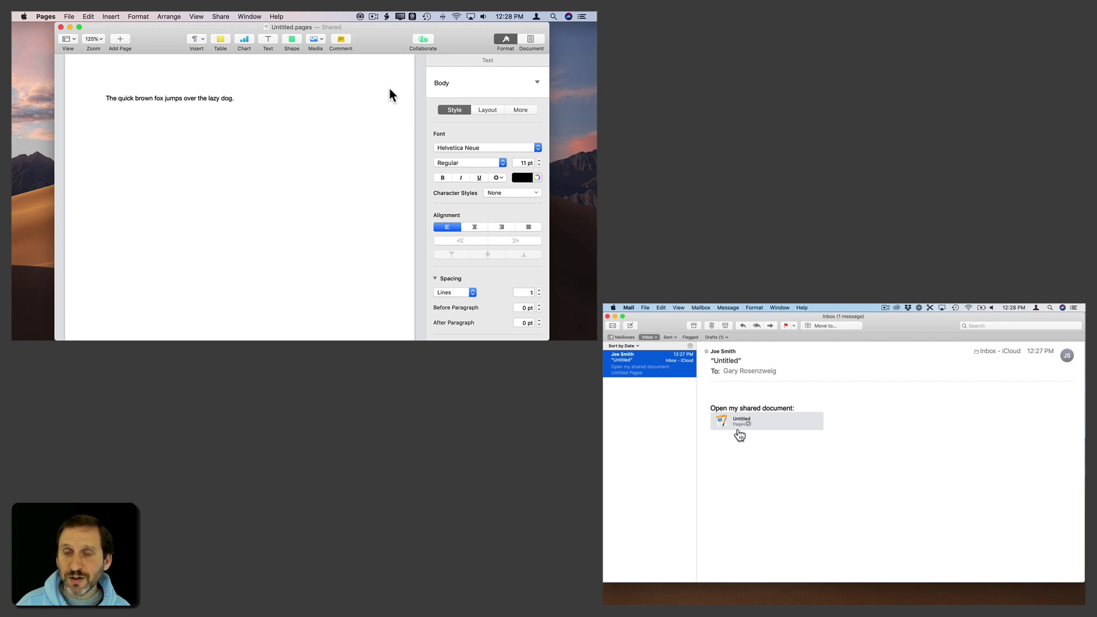
{"action": "left_click", "coordinate": [732, 427]}
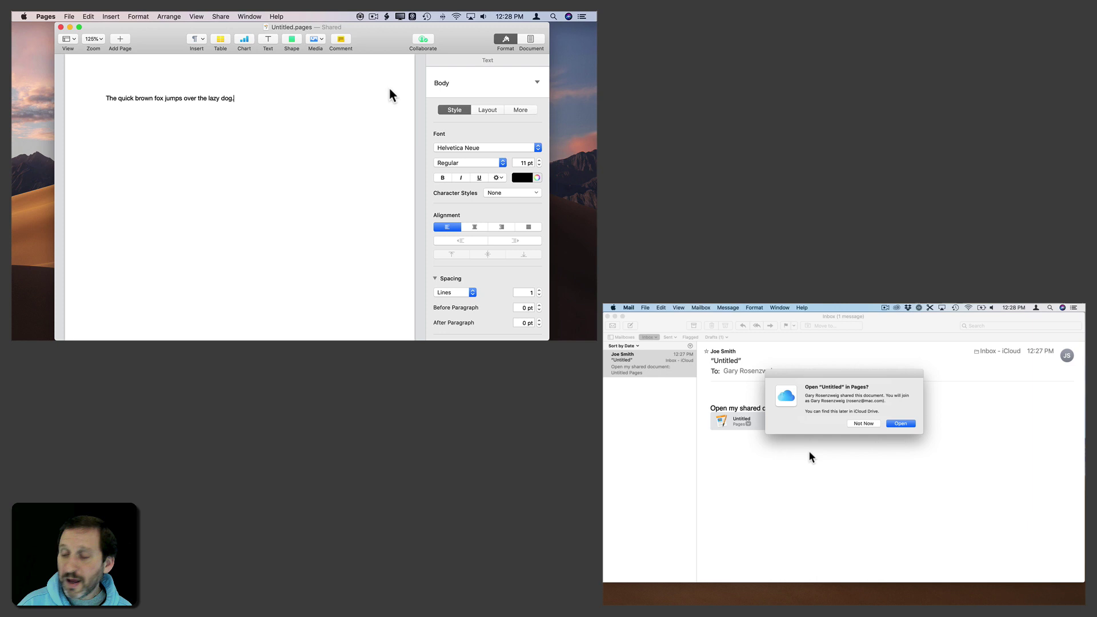
{"action": "left_click", "coordinate": [898, 425]}
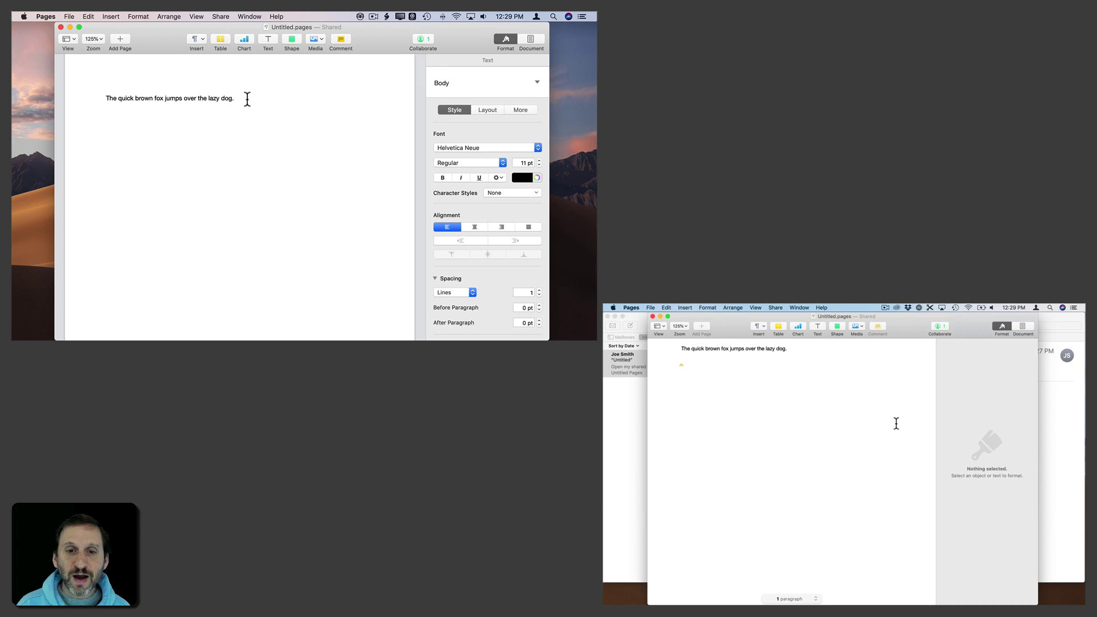
Add "A new line." on the first Mac and "And one from me." on the second.
{"action": "key", "text": "Return"}
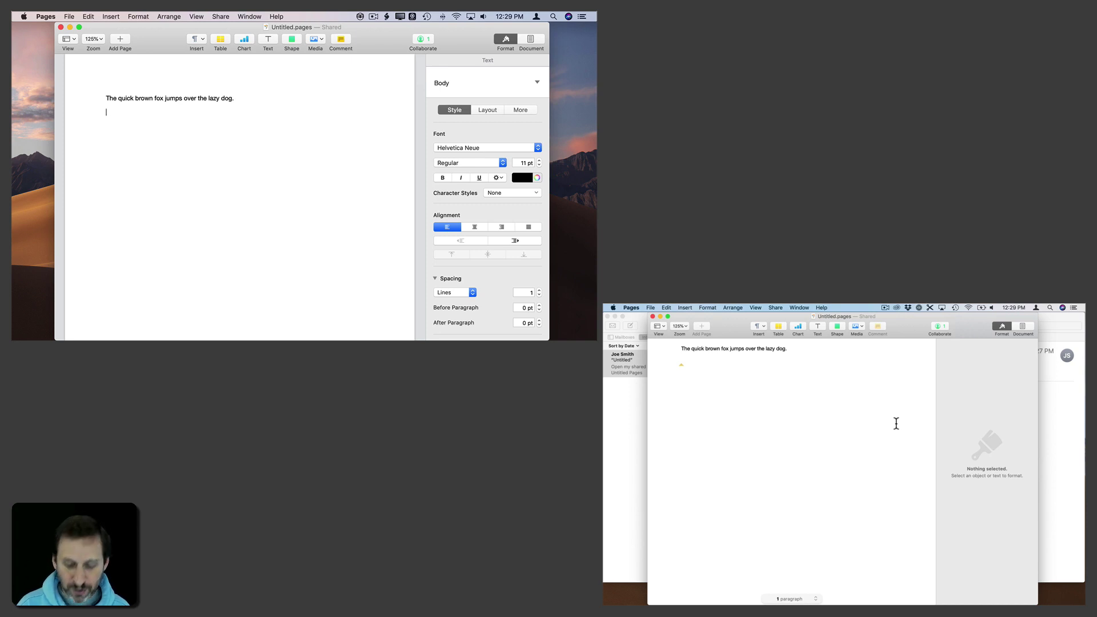
{"action": "type", "text": "A new line."}
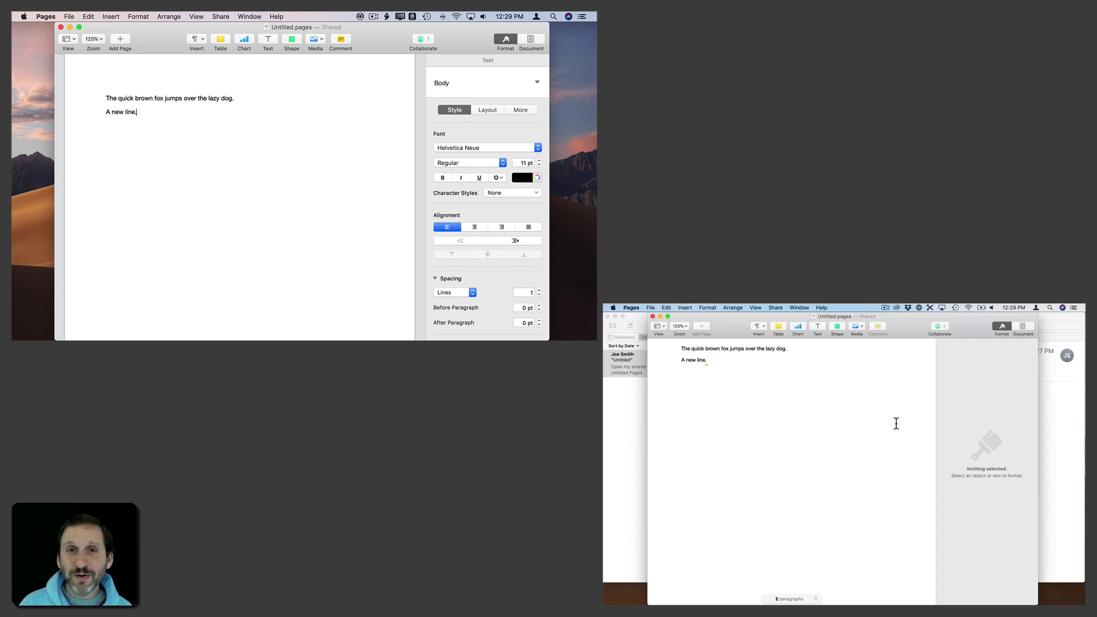
{"action": "left_click", "coordinate": [787, 404]}
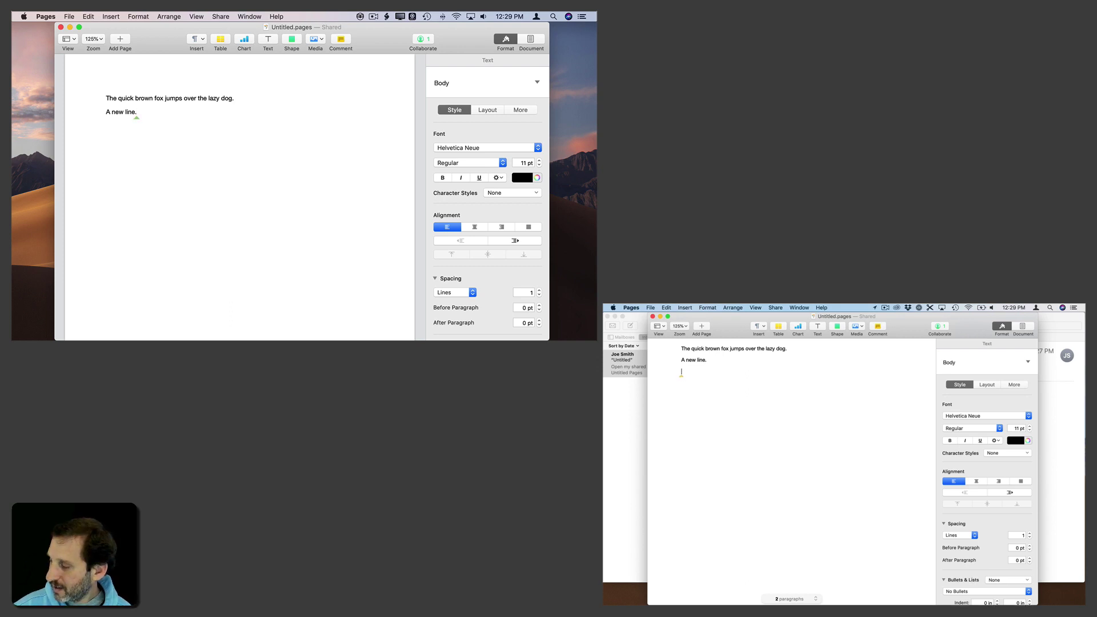
{"action": "type", "text": "And on"}
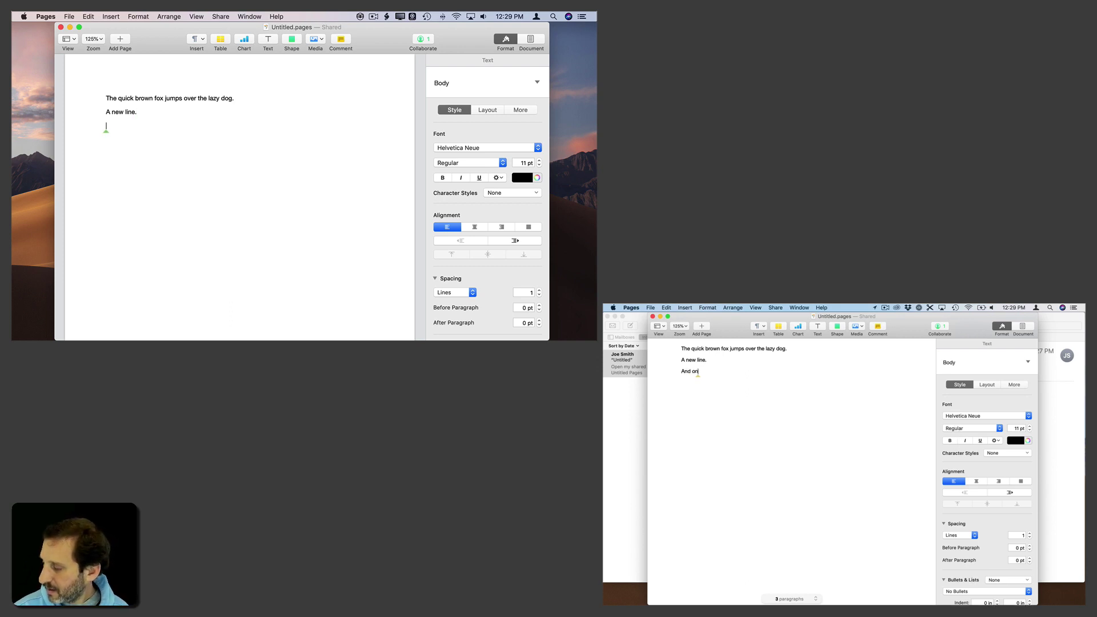
{"action": "type", "text": "e from m"}
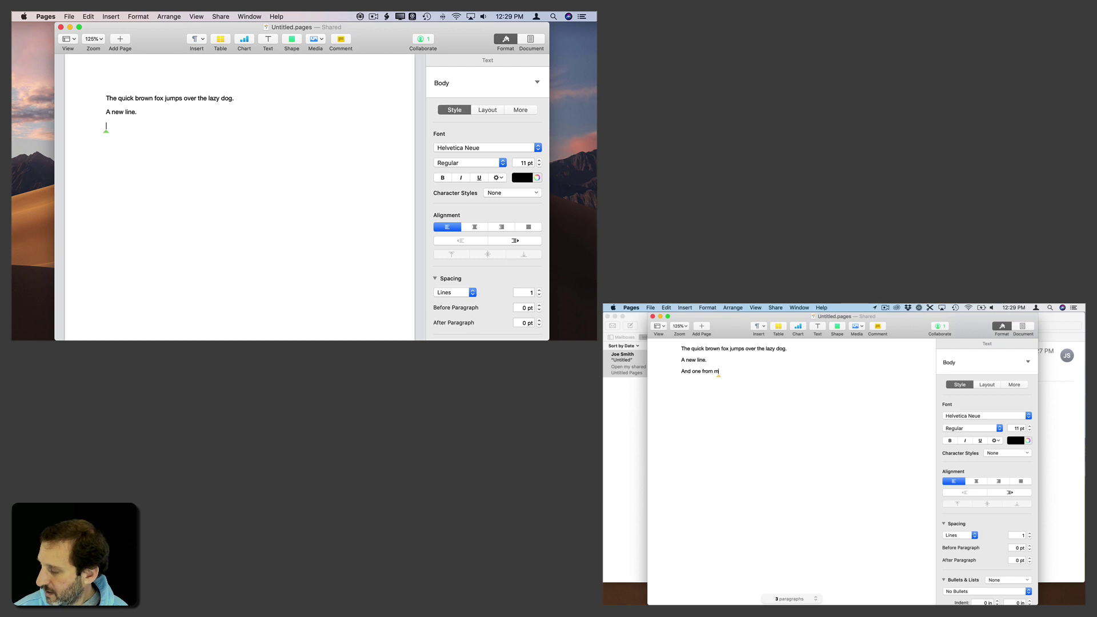
{"action": "type", "text": "e."}
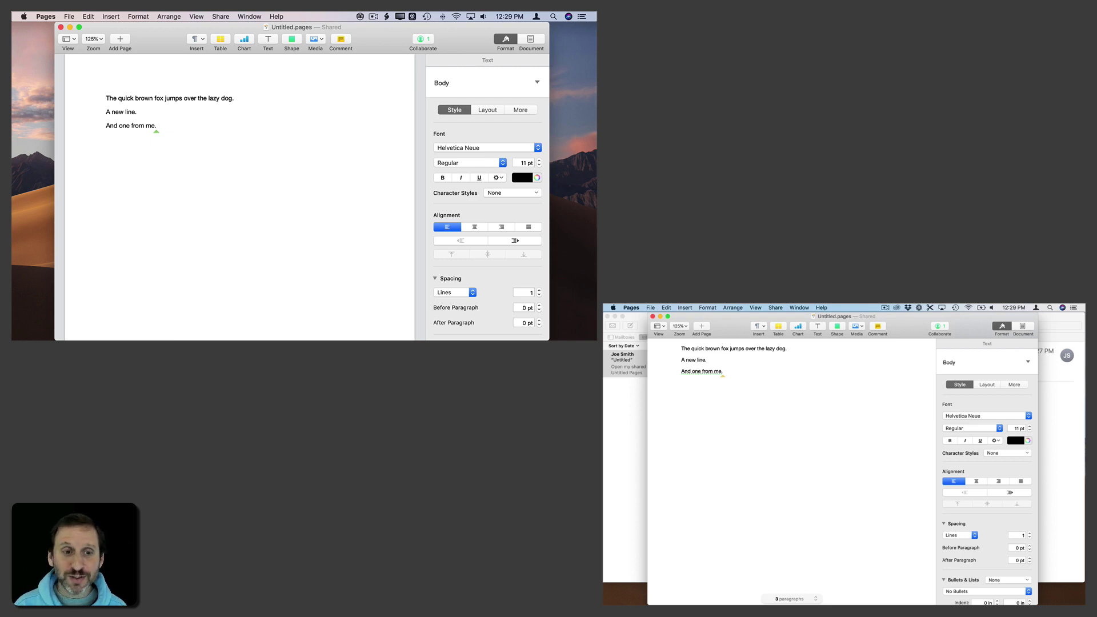
Close the shared document on the first Mac while the second finishes "Continue work...".
{"action": "left_click", "coordinate": [61, 27]}
{"action": "type", "text": "Continue"}
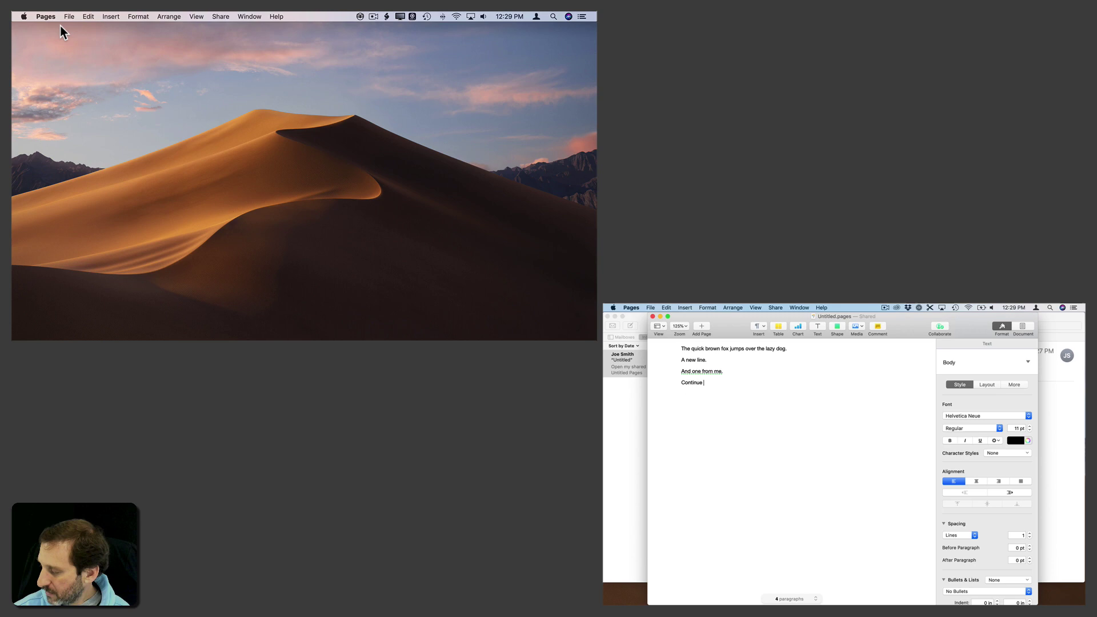
{"action": "type", "text": "q"}
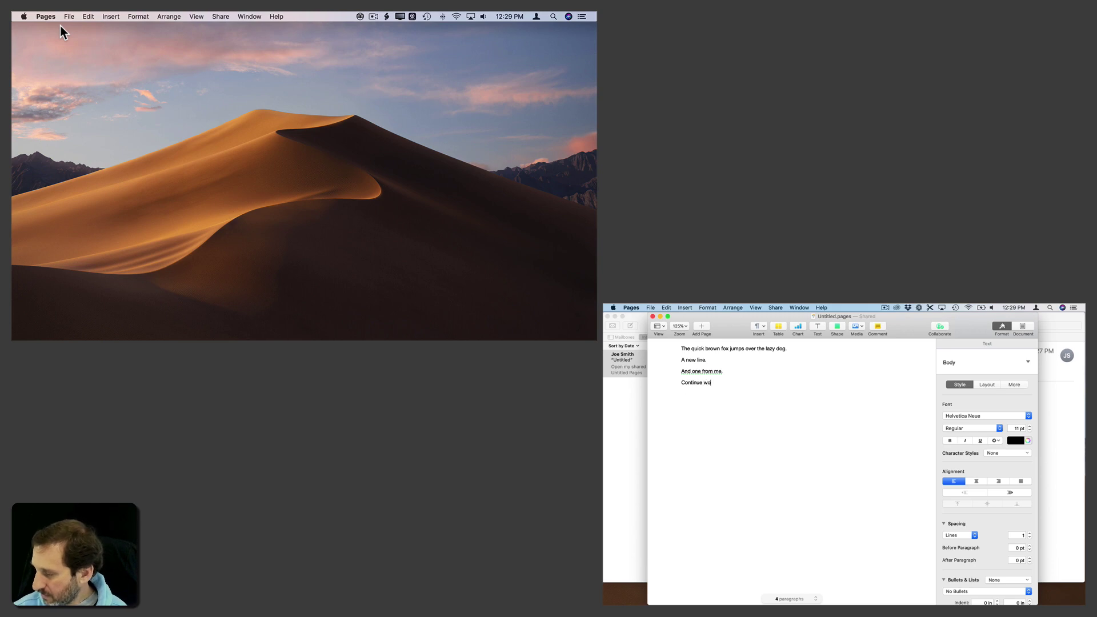
{"action": "type", "text": "k.."}
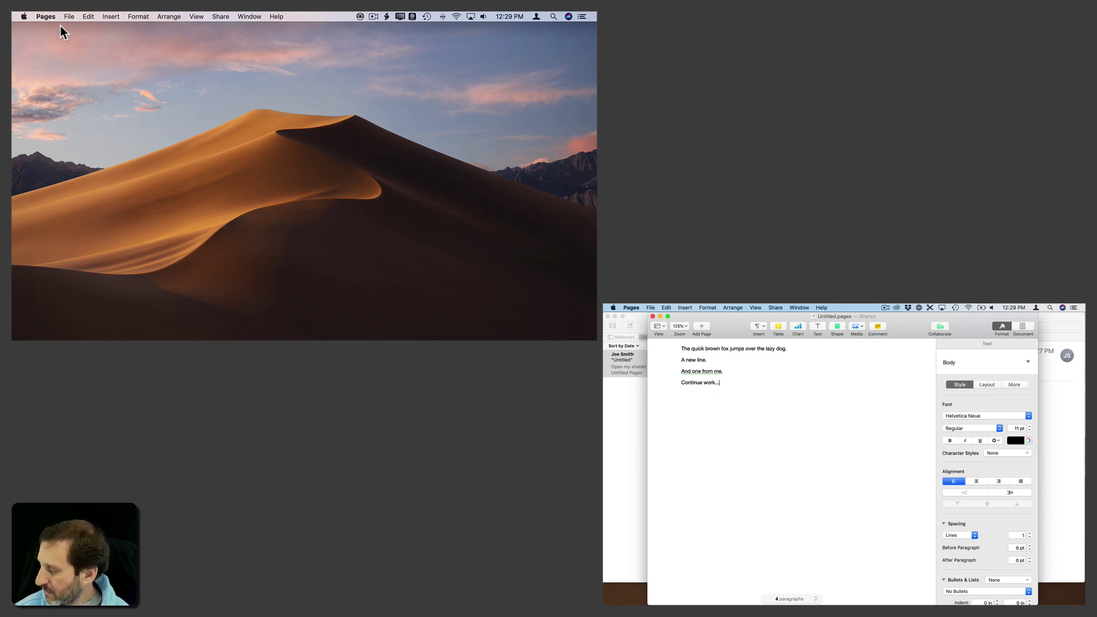
{"action": "type", "text": "."}
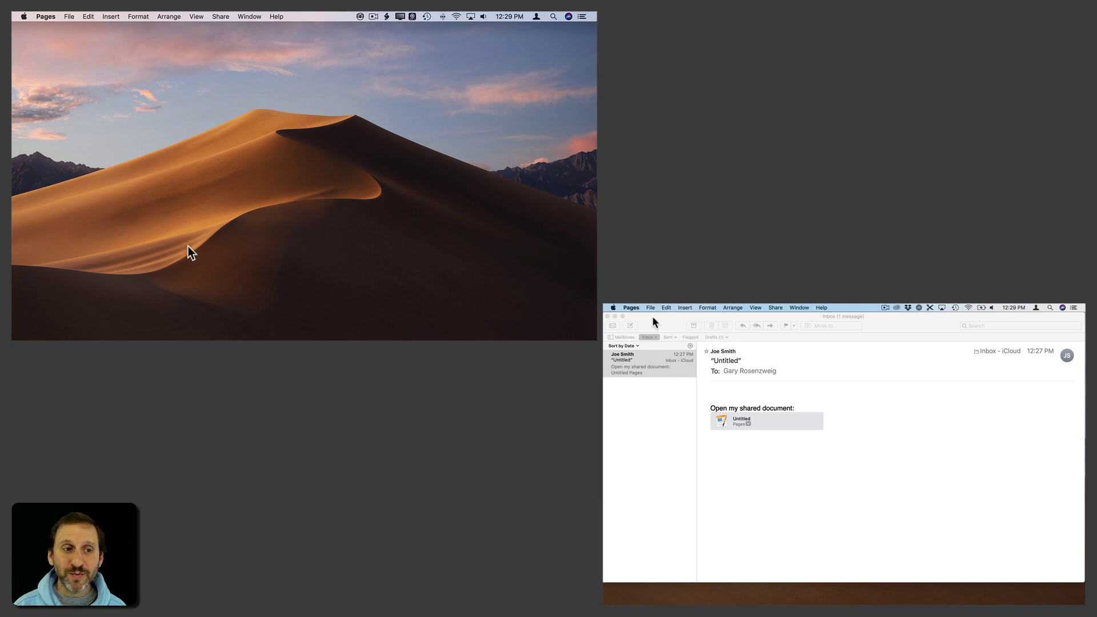
Reopen Untitled.pages from Open Recent, now showing all four lines.
{"action": "left_click", "coordinate": [70, 16]}
{"action": "mouse_move", "coordinate": [89, 45]}
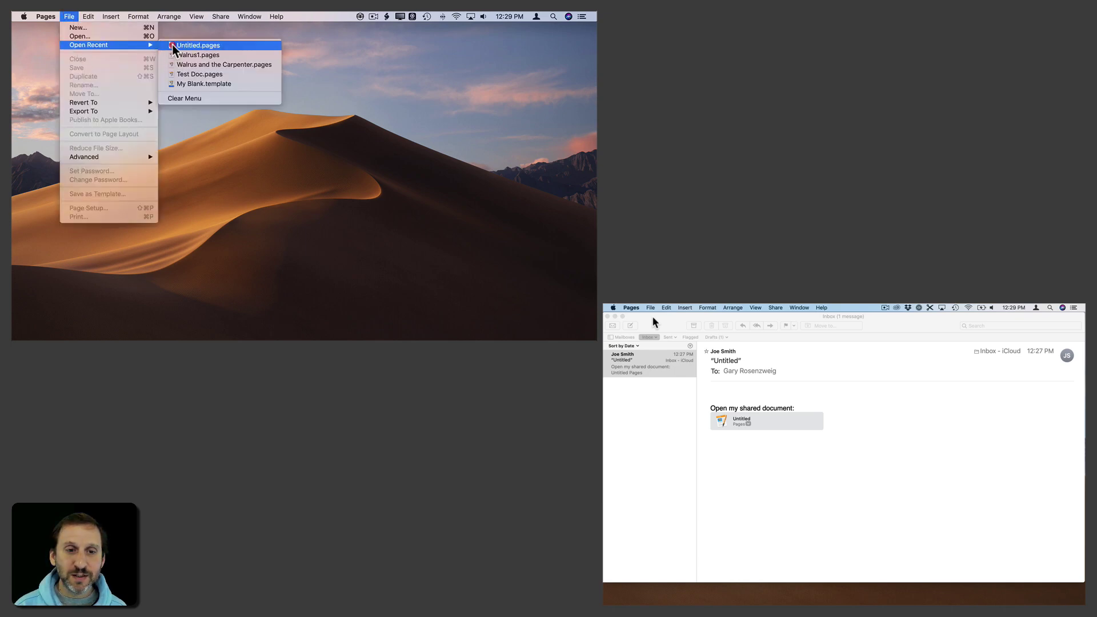
{"action": "left_click", "coordinate": [172, 45]}
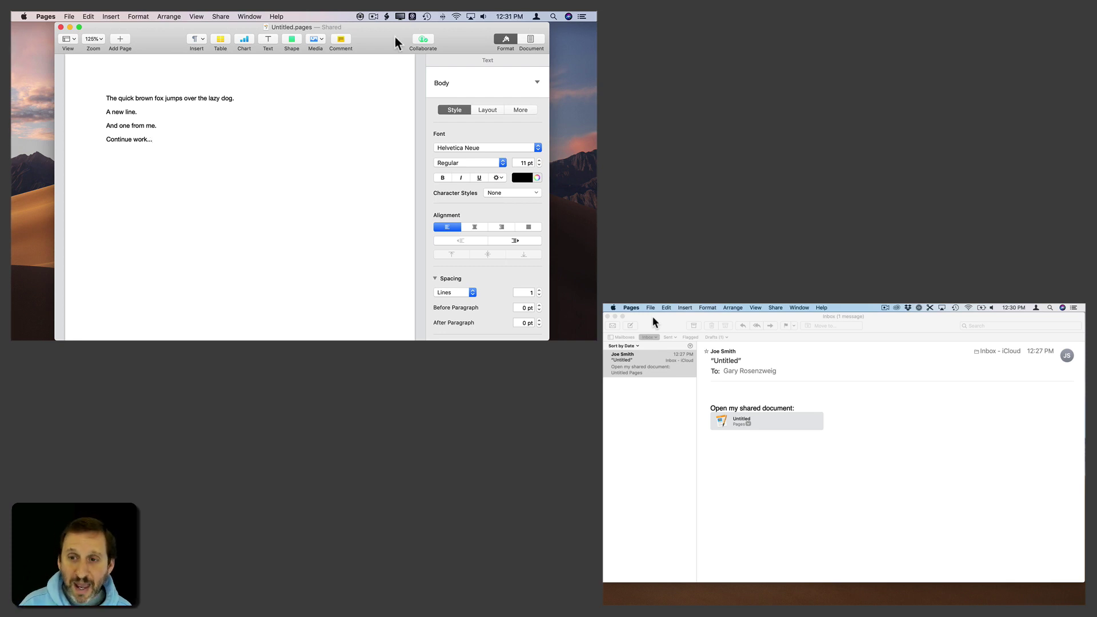
View the collaborator's access options, reopen the document from Mail on the second Mac and show its participants.
{"action": "left_click", "coordinate": [424, 43]}
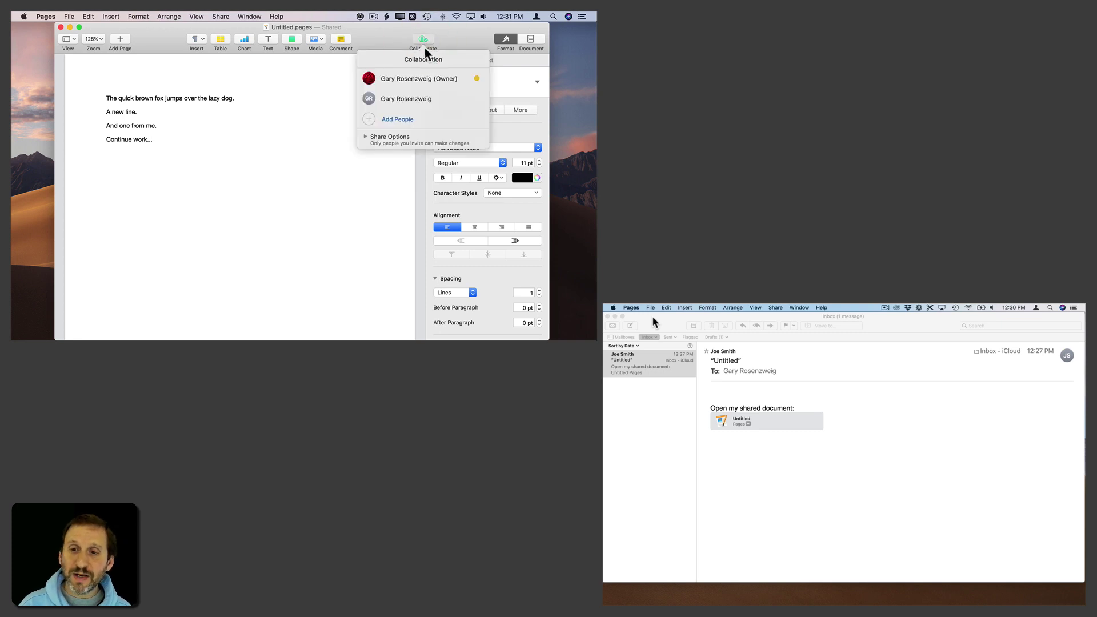
{"action": "left_click", "coordinate": [478, 101]}
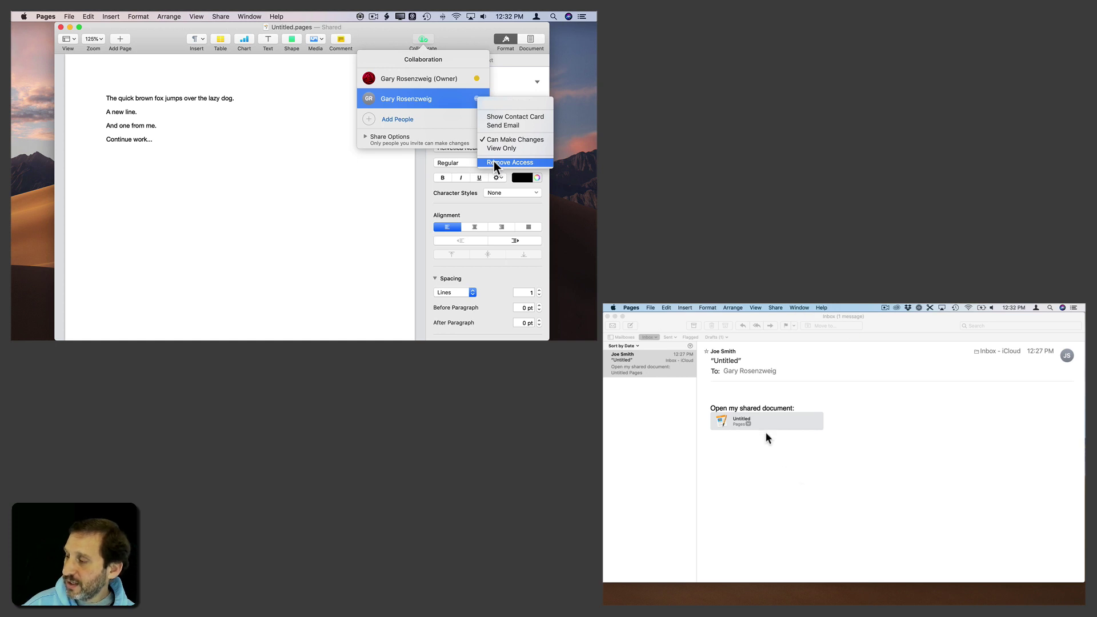
{"action": "double_click", "coordinate": [734, 419]}
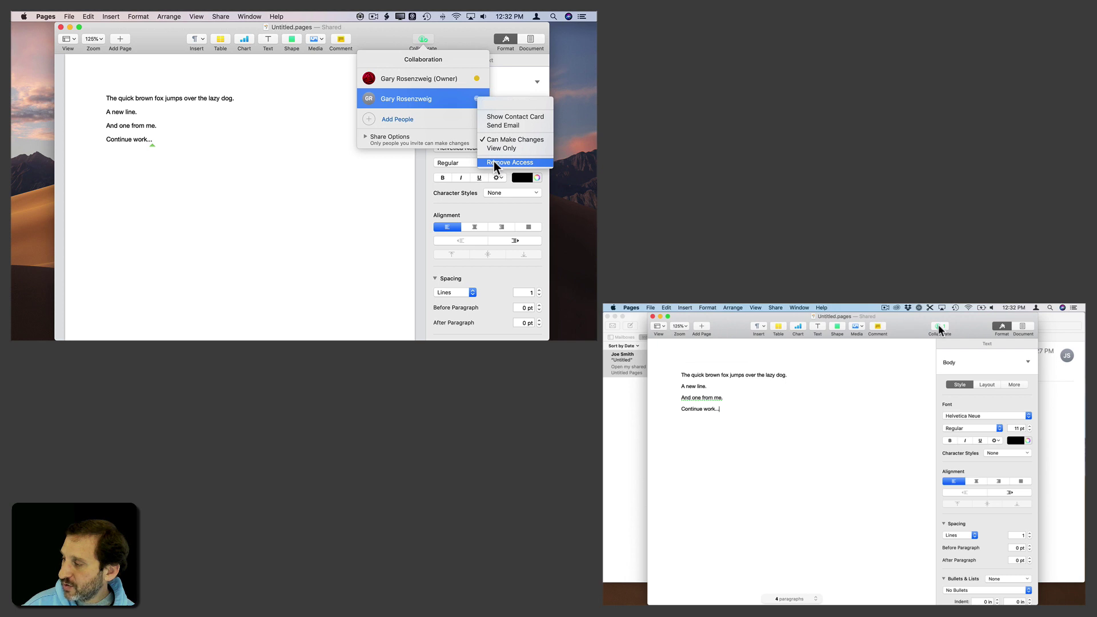
{"action": "left_click", "coordinate": [940, 332]}
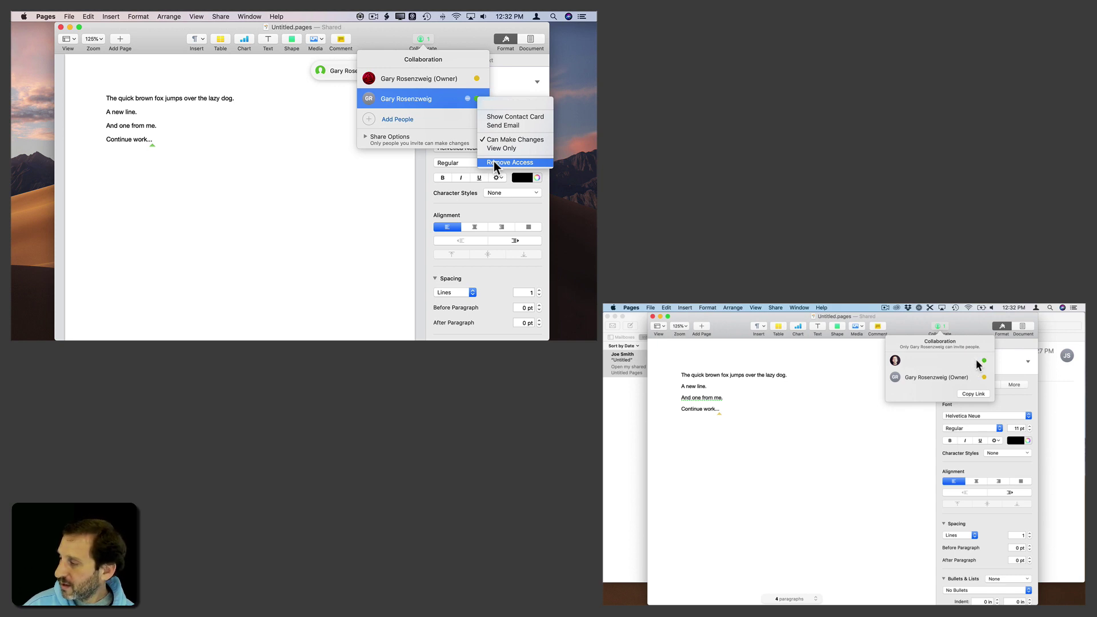
Look at the owner's participant options on the second Mac and dismiss them.
{"action": "left_click", "coordinate": [978, 380]}
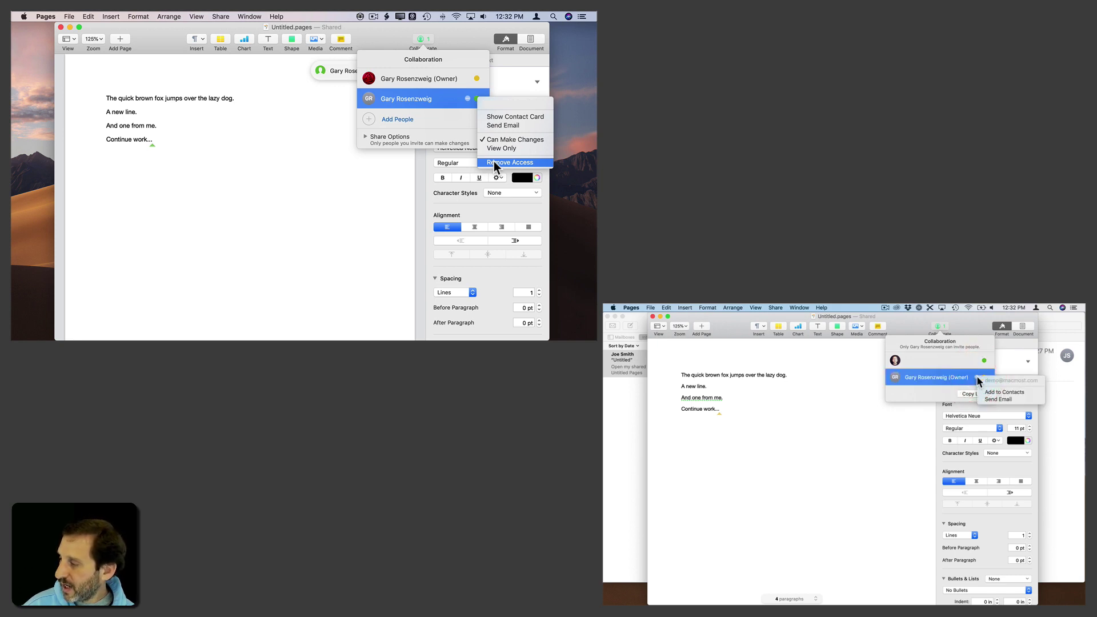
{"action": "left_click", "coordinate": [977, 378]}
{"action": "left_click", "coordinate": [975, 361]}
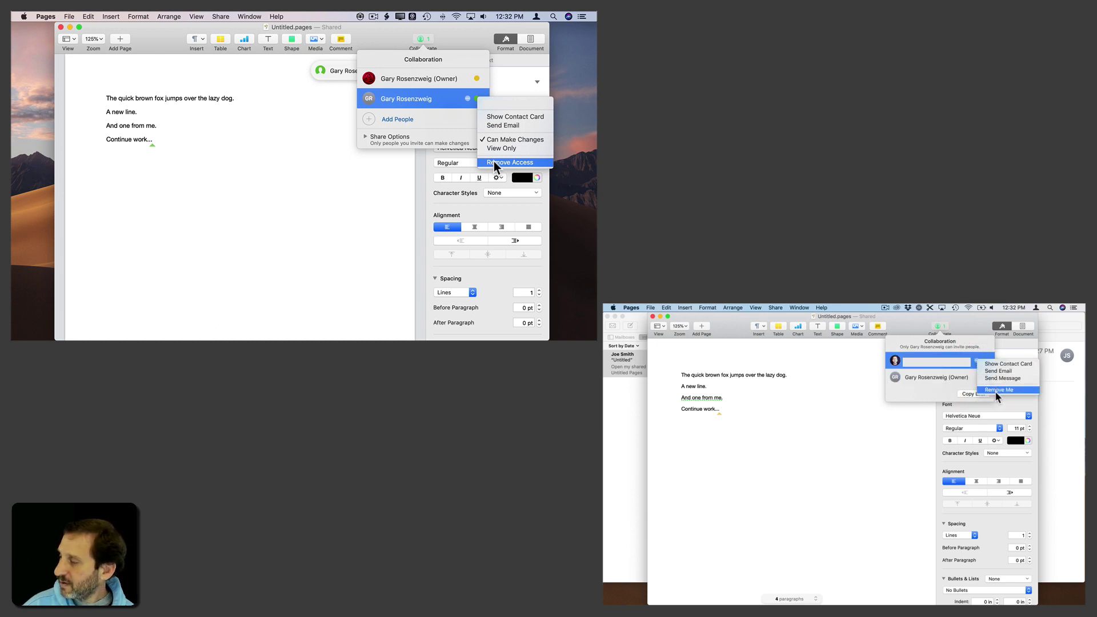
{"action": "left_click", "coordinate": [952, 388]}
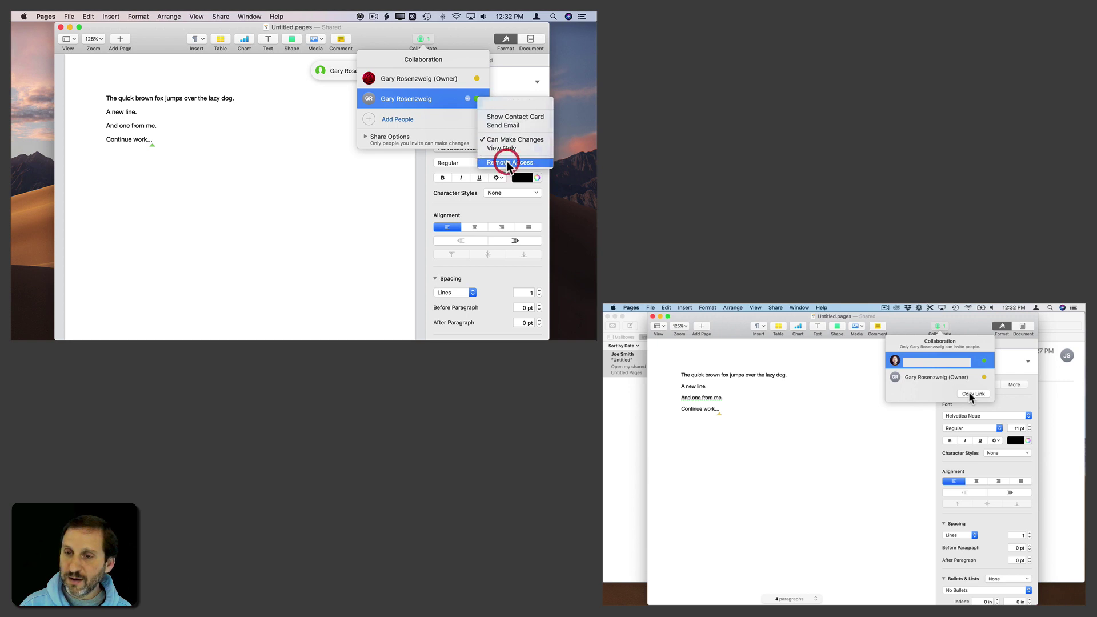
Remove Gary Rosenzweig's access, confirming so the document stops being shared.
{"action": "left_click", "coordinate": [508, 162]}
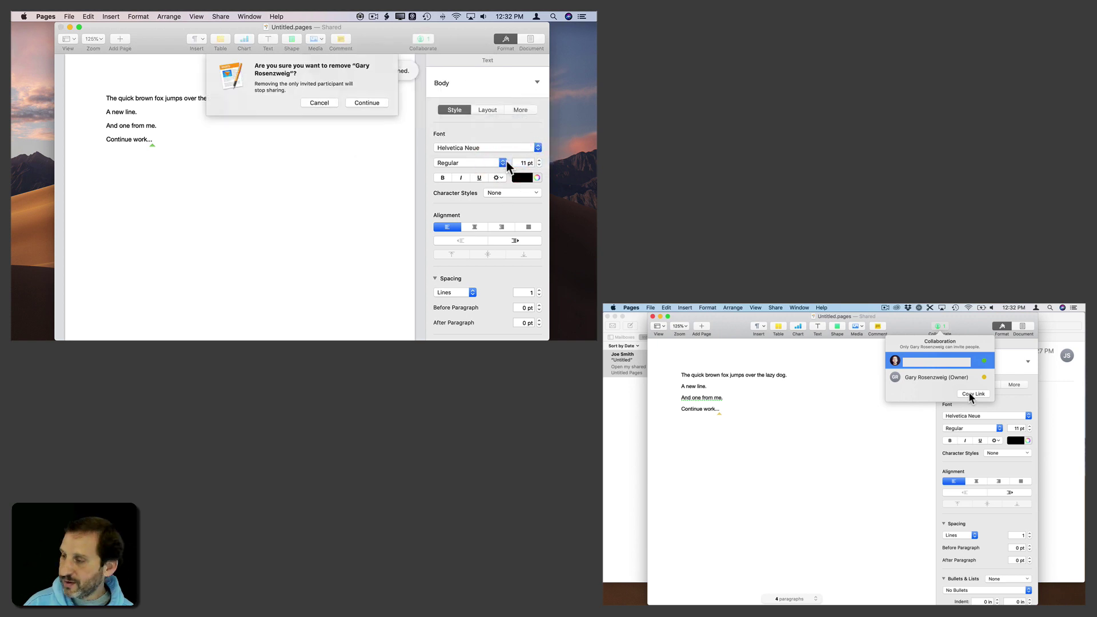
{"action": "left_click", "coordinate": [366, 103]}
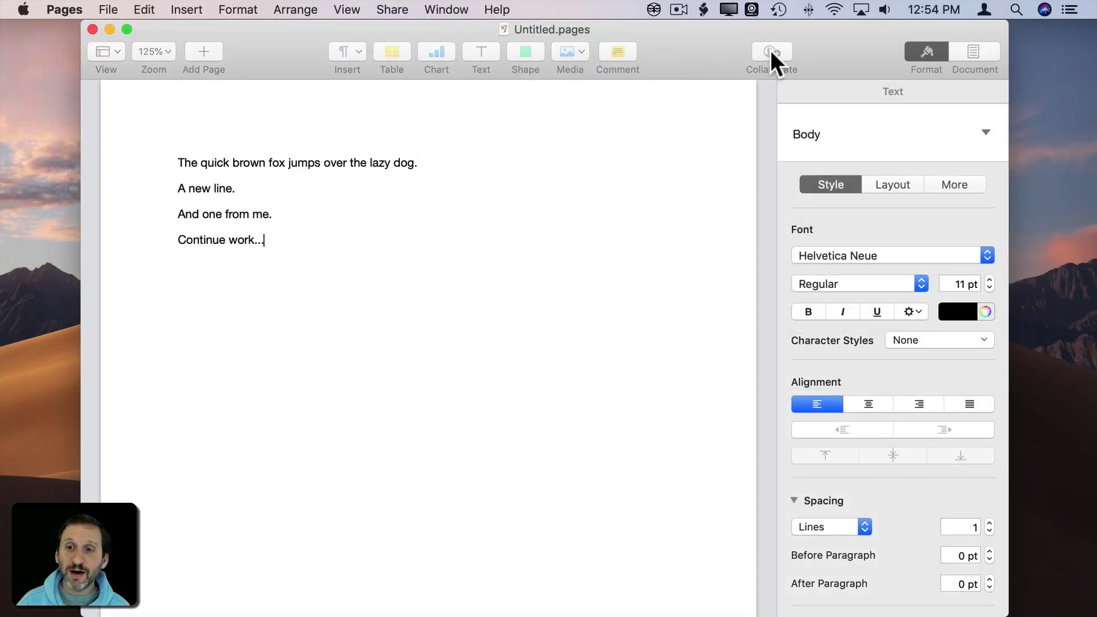
{"action": "left_click", "coordinate": [771, 53]}
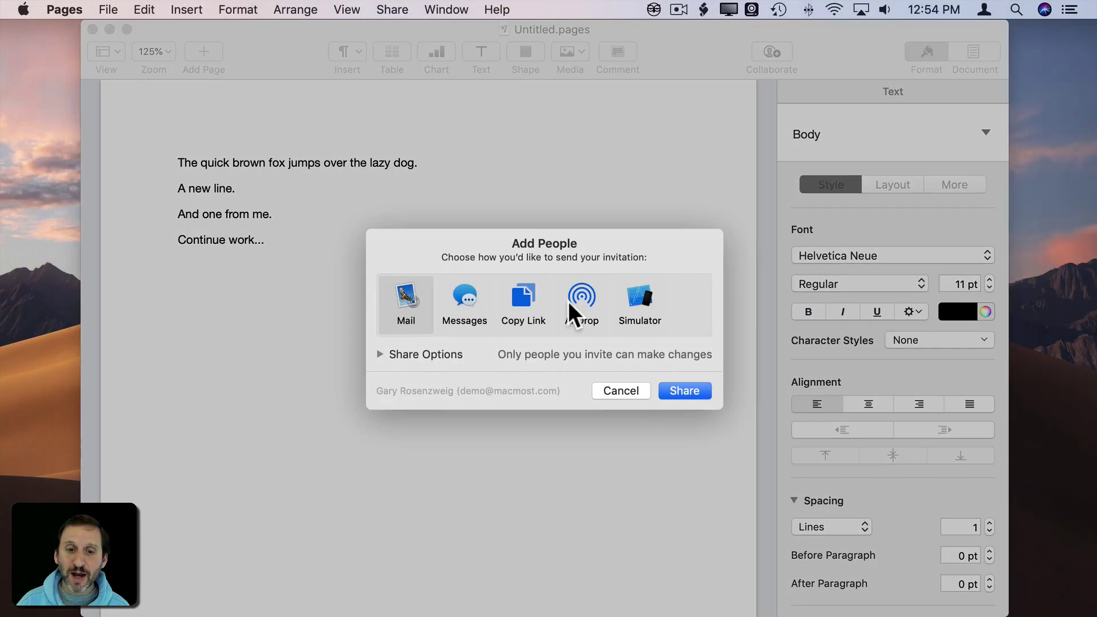
{"action": "left_click", "coordinate": [381, 354]}
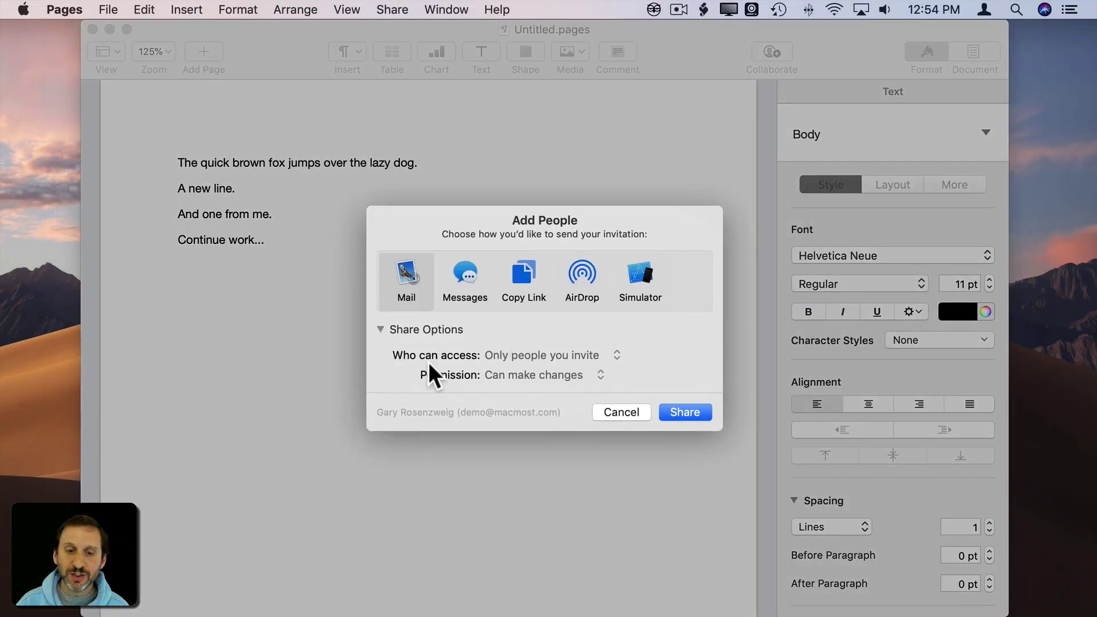
{"action": "left_click", "coordinate": [502, 357]}
{"action": "left_click", "coordinate": [513, 374]}
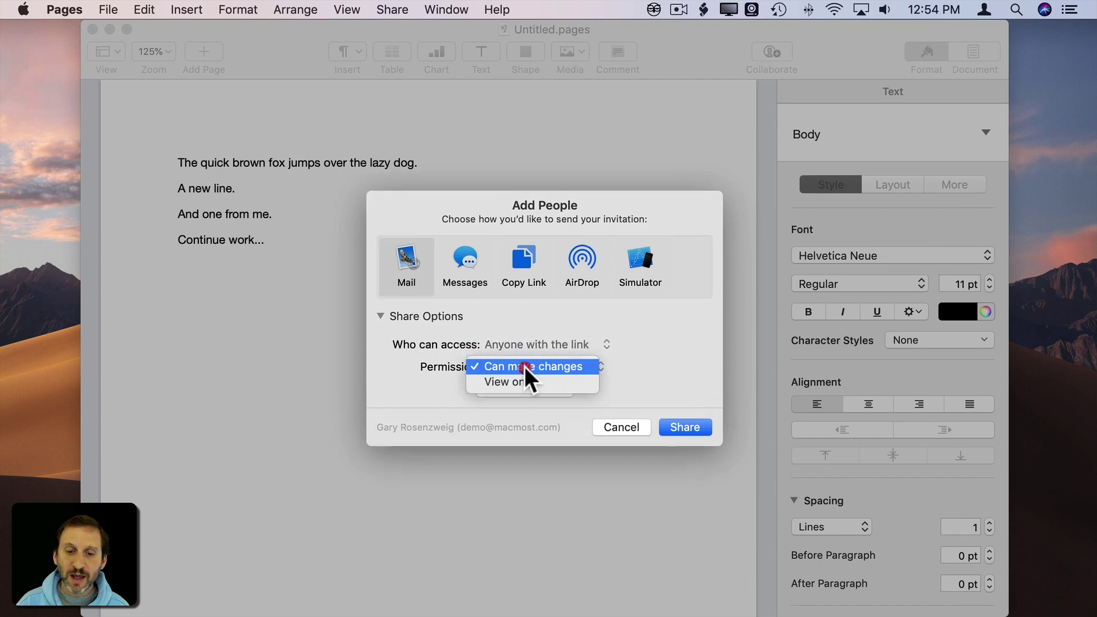
{"action": "left_click", "coordinate": [525, 378]}
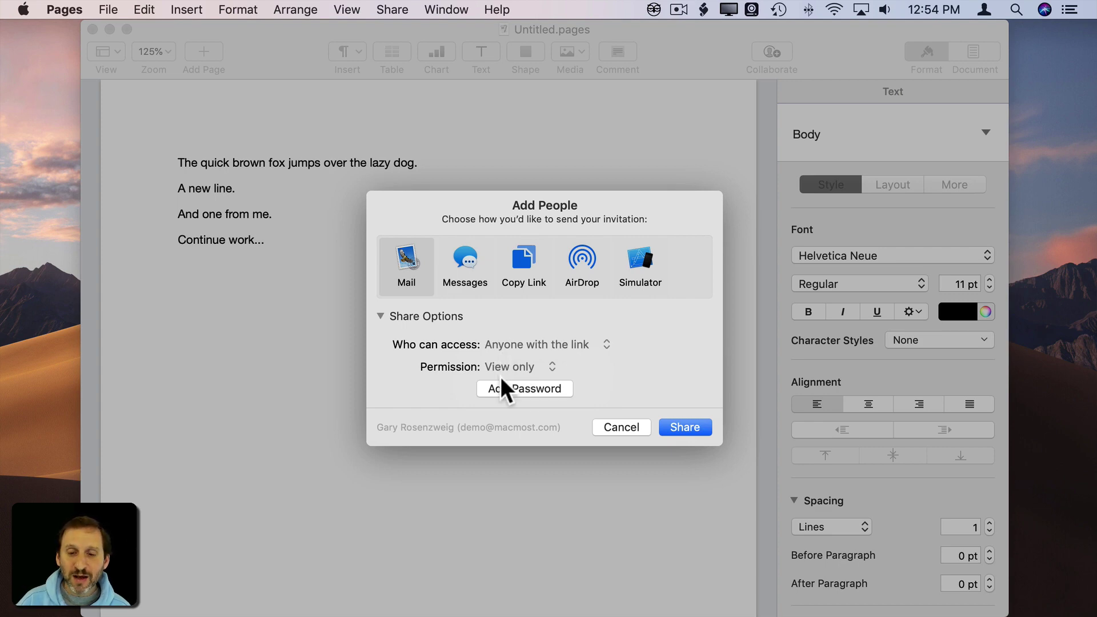
{"action": "left_click", "coordinate": [607, 425]}
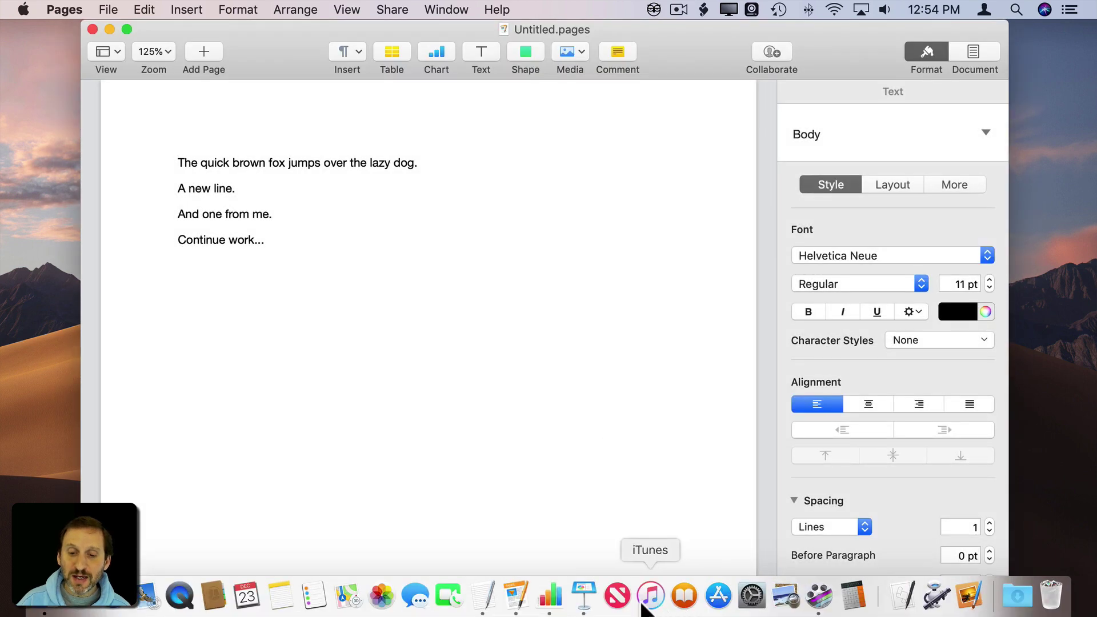
Bring the blank Untitled 2 Numbers spreadsheet forward, then the blank Keynote presentation.
{"action": "left_click", "coordinate": [549, 598]}
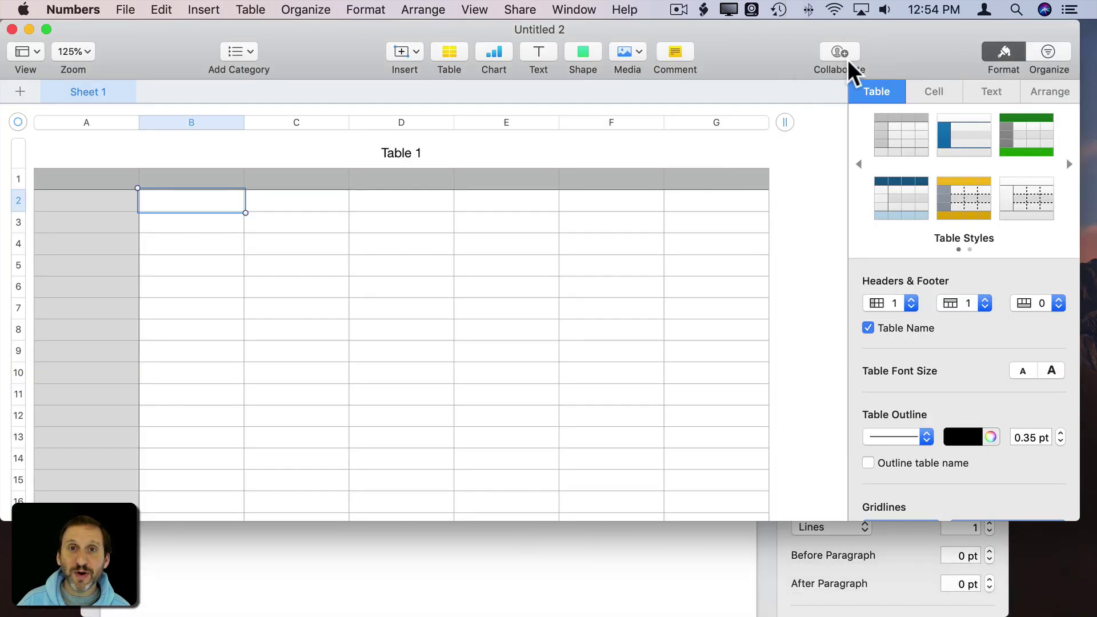
{"action": "mouse_move", "coordinate": [584, 615]}
{"action": "left_click", "coordinate": [584, 598]}
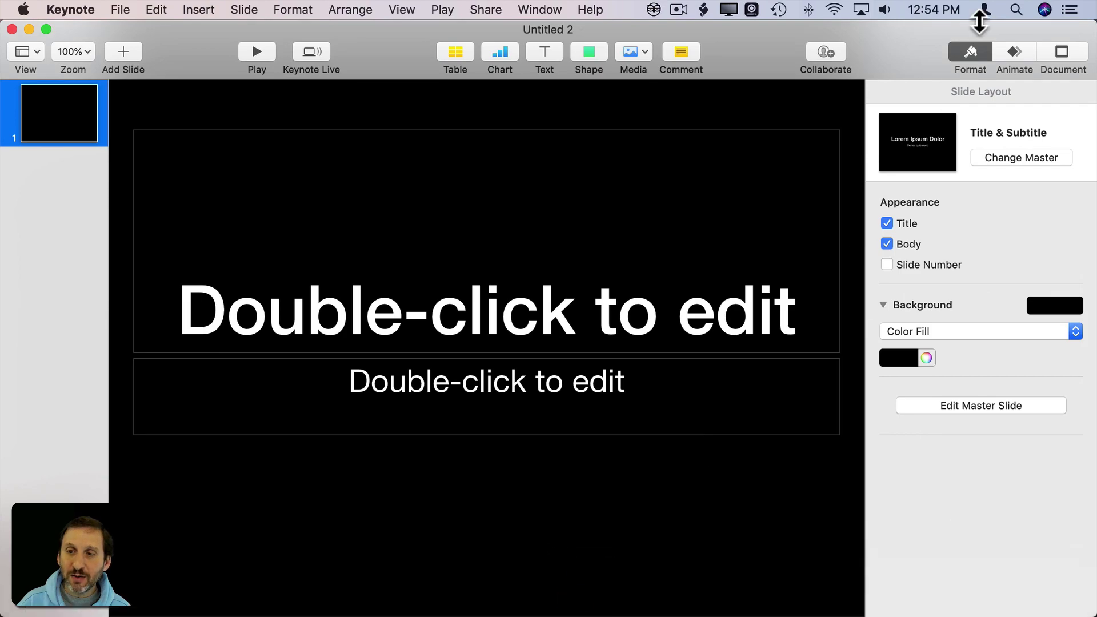